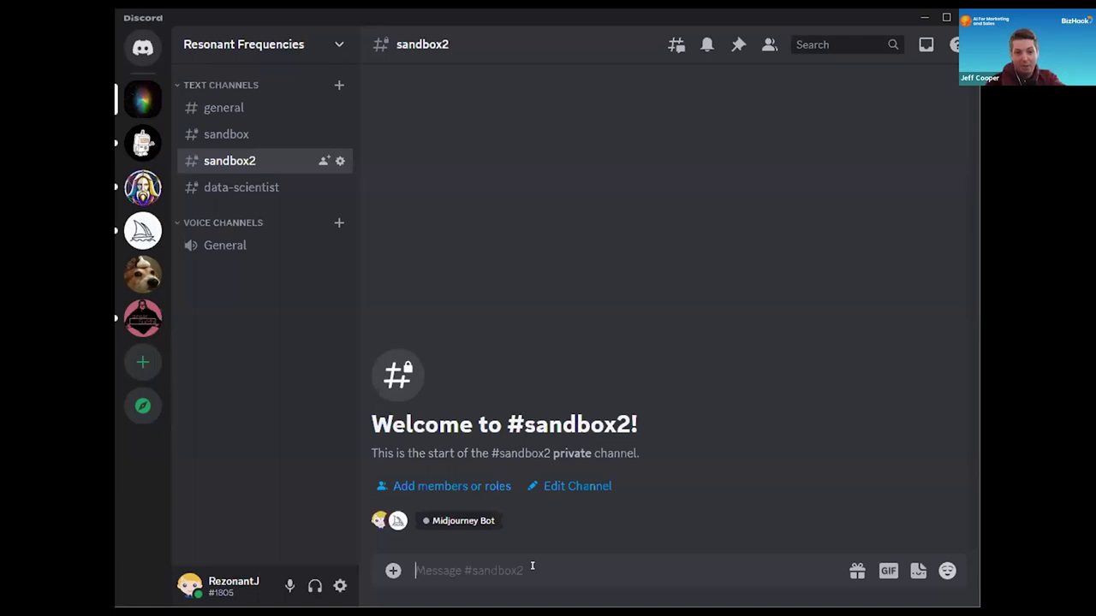
Start a Midjourney /imagine command in sandbox2 and paste the prepared dog prompt
{"action": "left_click", "coordinate": [531, 566]}
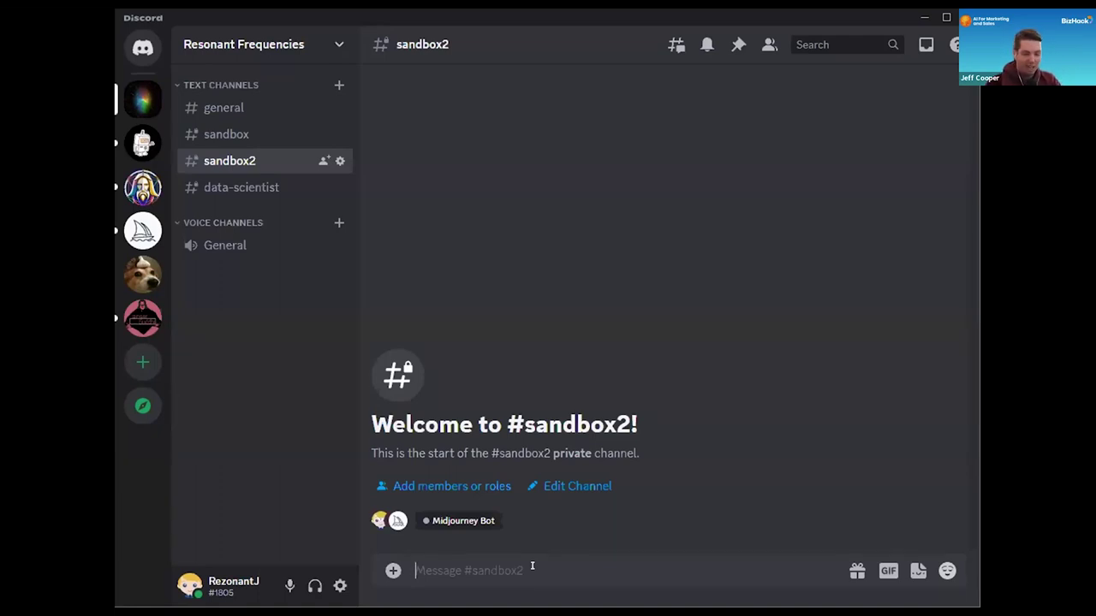
{"action": "type", "text": "/im"}
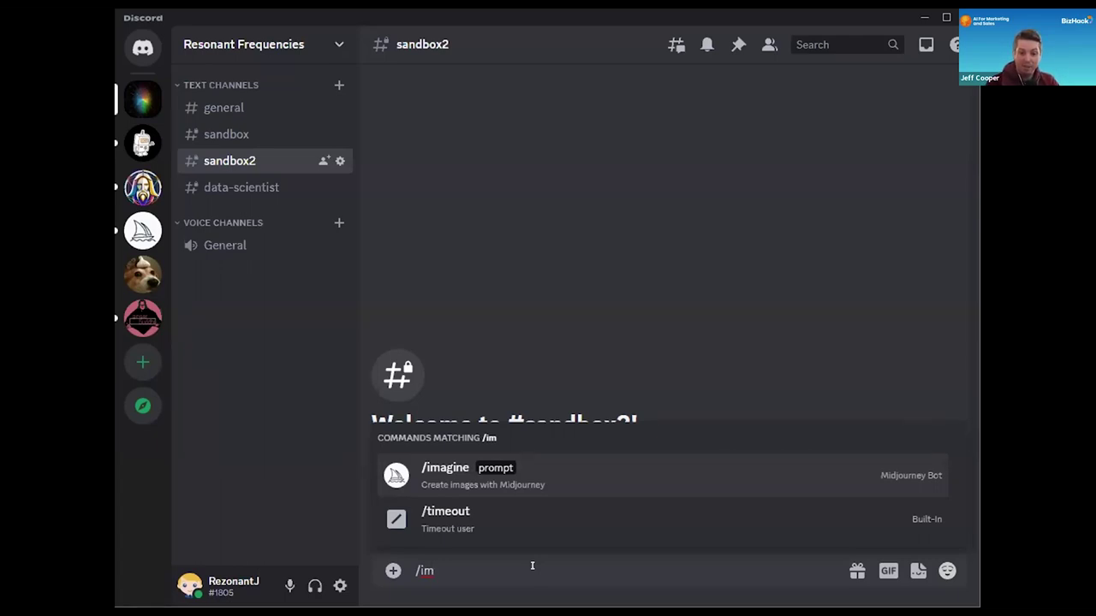
{"action": "type", "text": "agine"}
{"action": "key", "text": "Tab"}
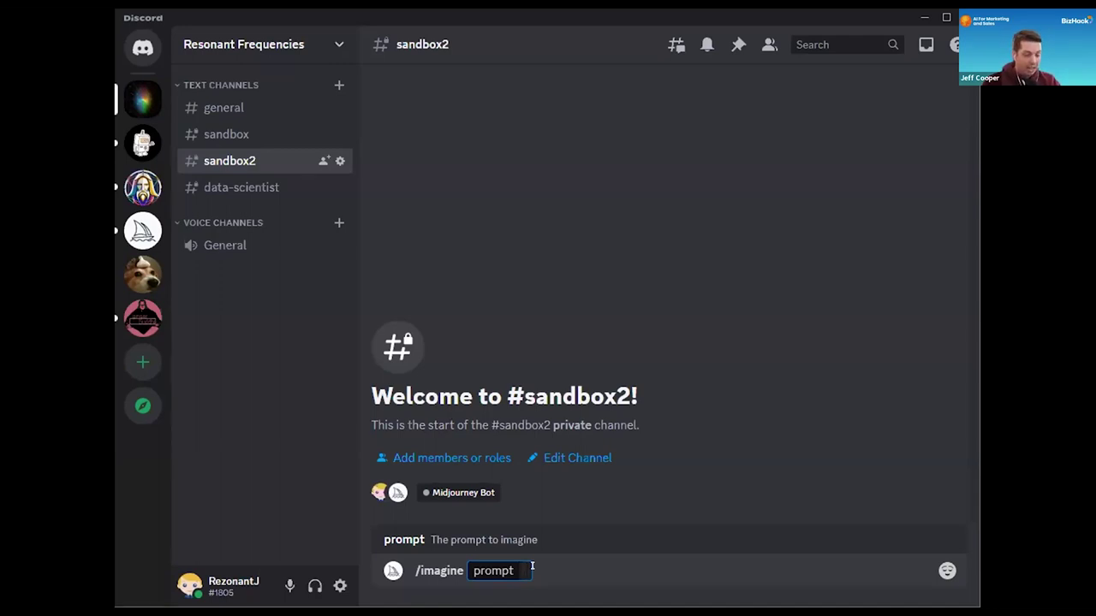
{"action": "type", "text": "dog flying through the a cape, dramatic lighting --ar 16:9"}
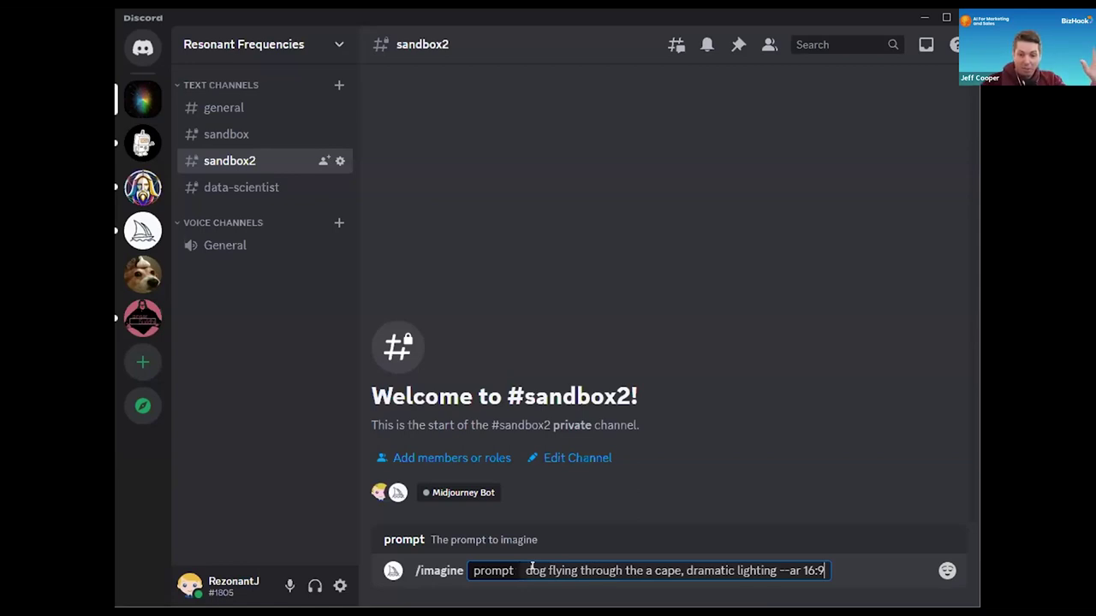
Fix the prompt to 'through the air with a cape' and '--ar 16:9', then submit it
{"action": "left_click", "coordinate": [644, 570]}
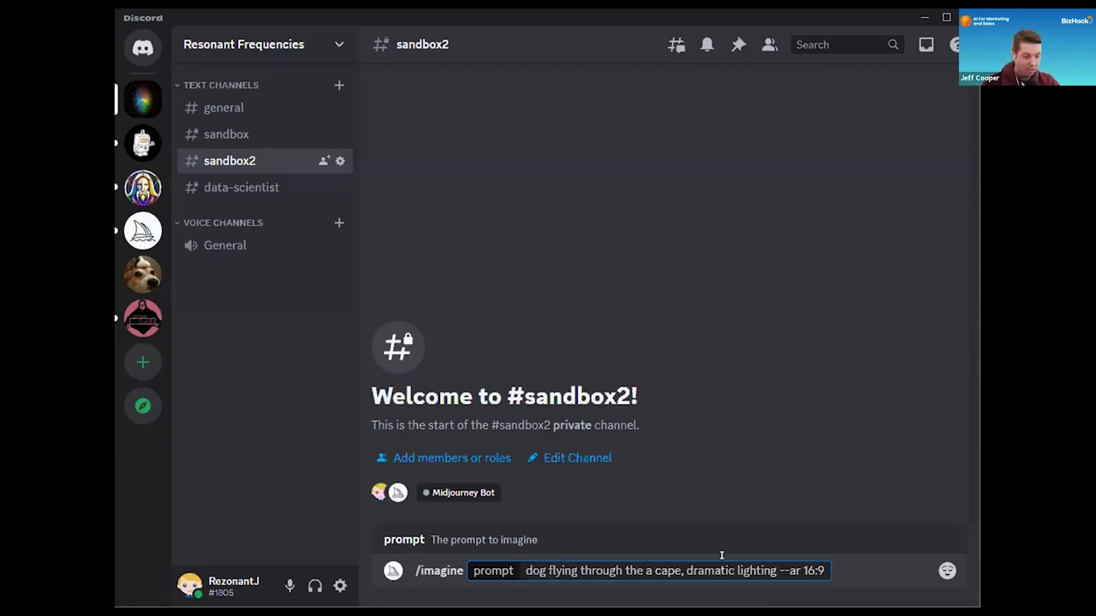
{"action": "type", "text": "air with"}
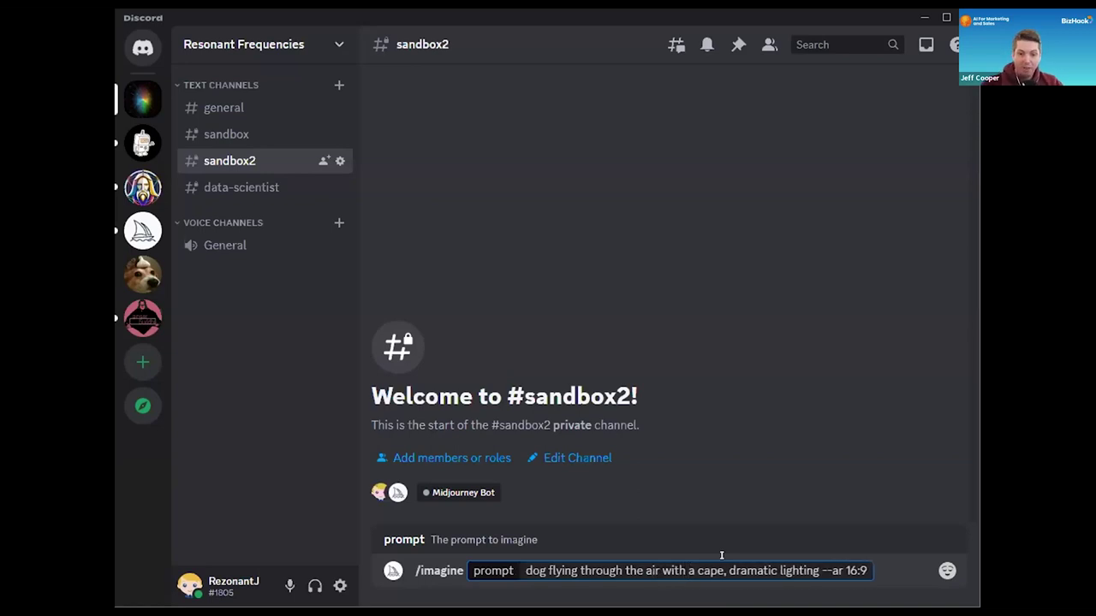
{"action": "left_click_drag", "start_coordinate": [821, 570], "coordinate": [852, 570]}
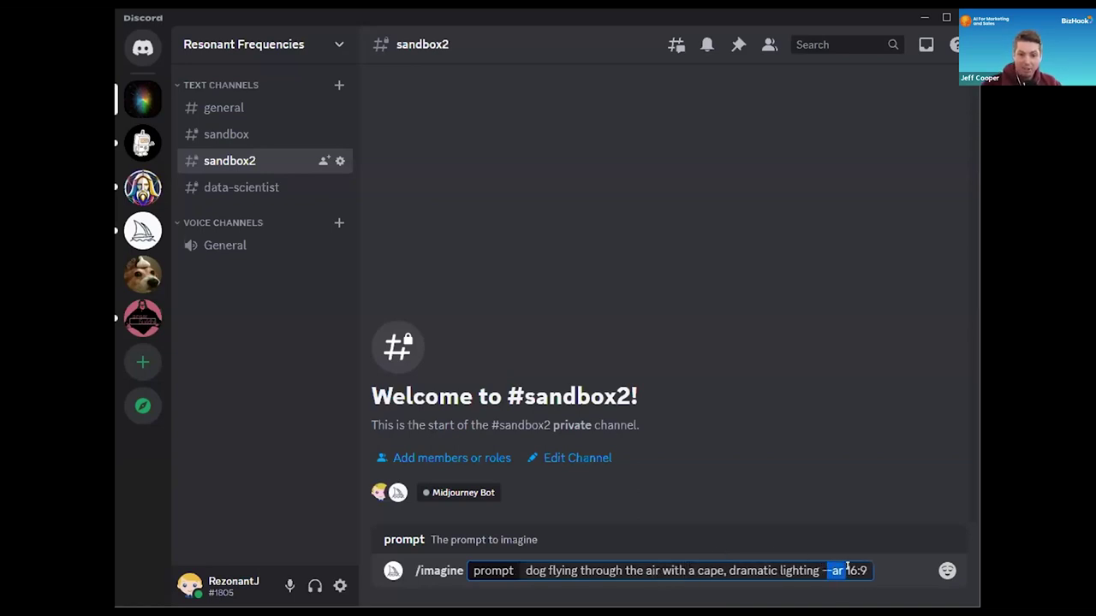
{"action": "key", "text": "BackSpace"}
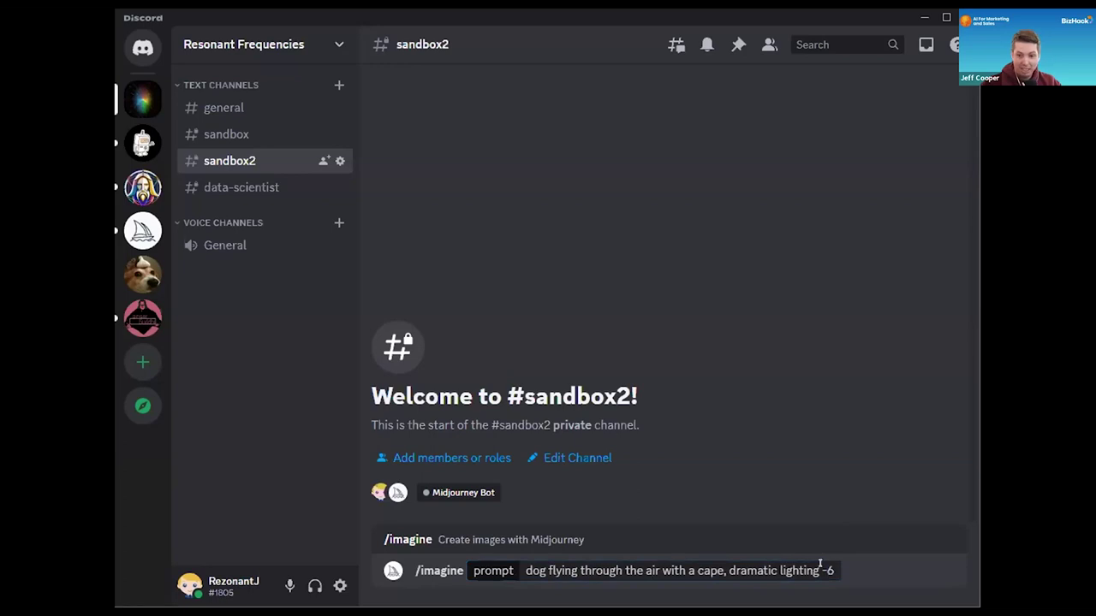
{"action": "left_click", "coordinate": [821, 570]}
{"action": "type", "text": "-ar "}
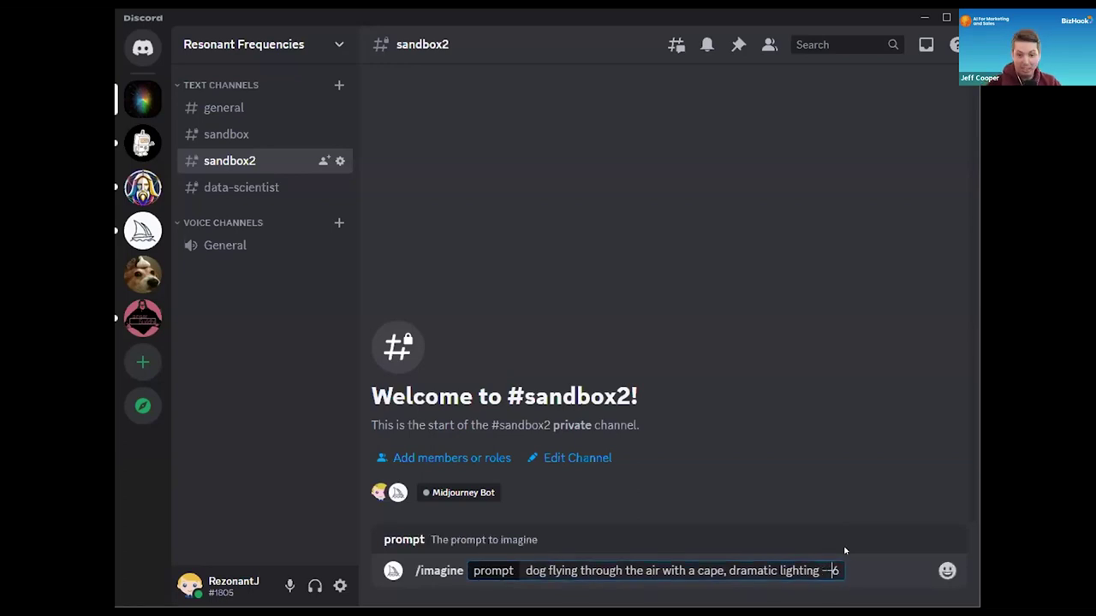
{"action": "type", "text": "16"}
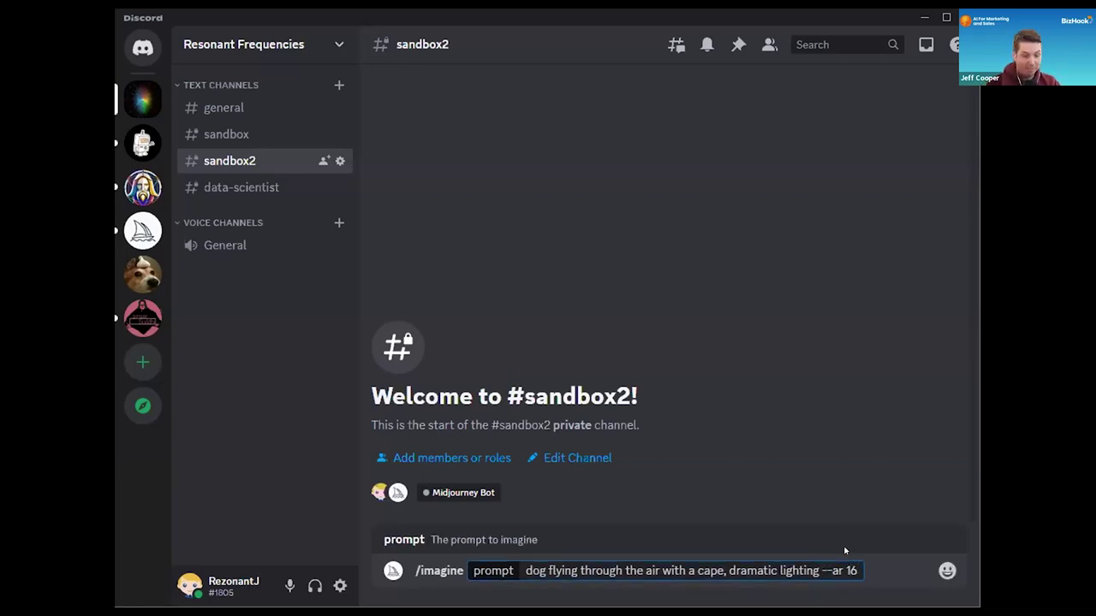
{"action": "type", "text": ":9"}
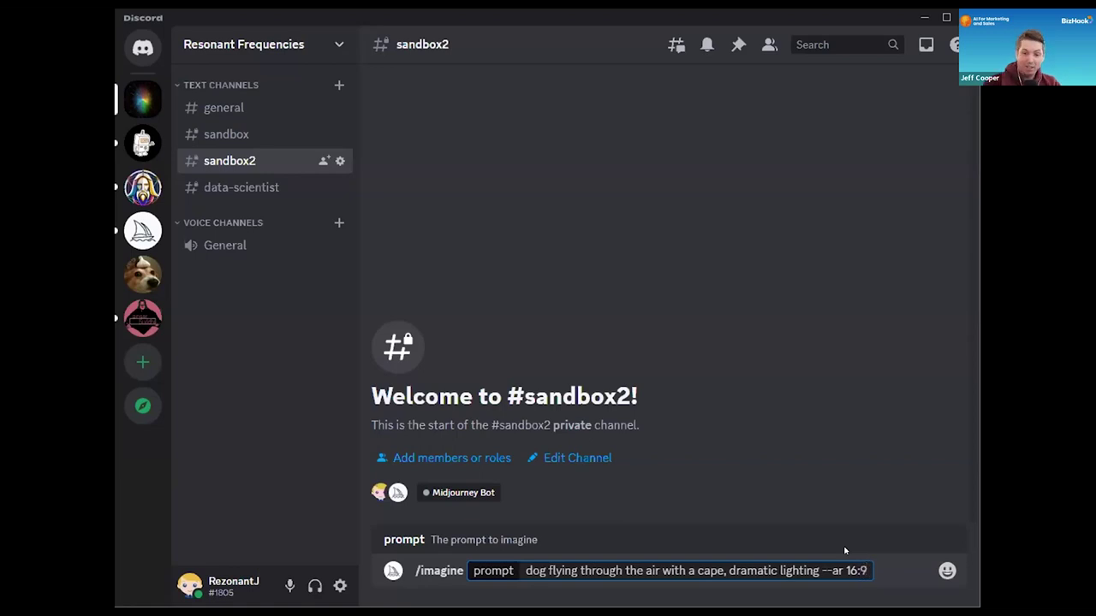
{"action": "key", "text": "Return"}
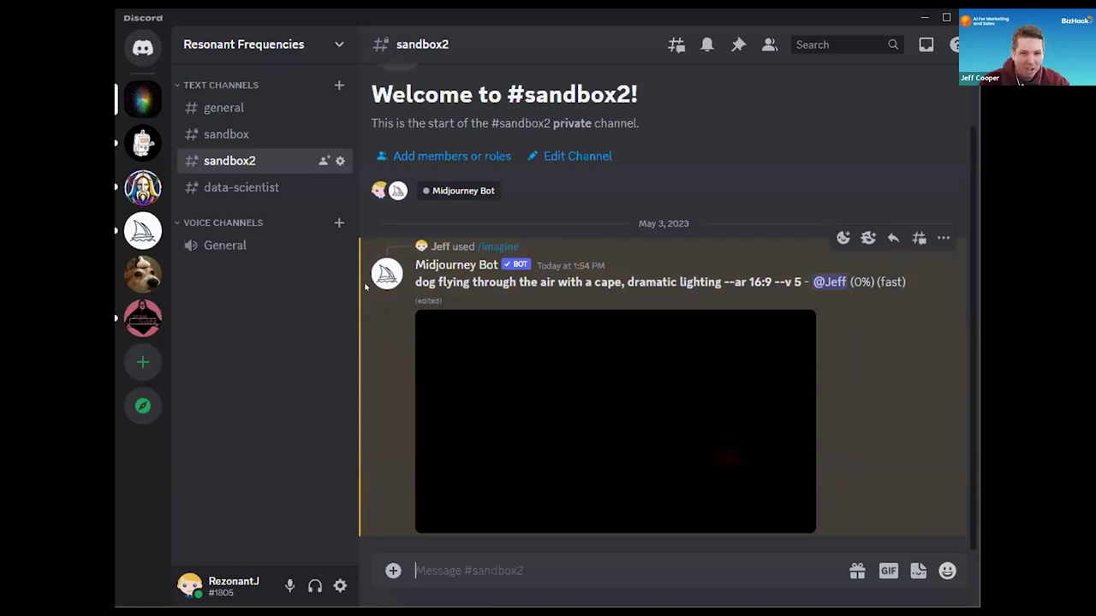
Switch to the #sandbox channel while the dog image renders
{"action": "left_click", "coordinate": [224, 134]}
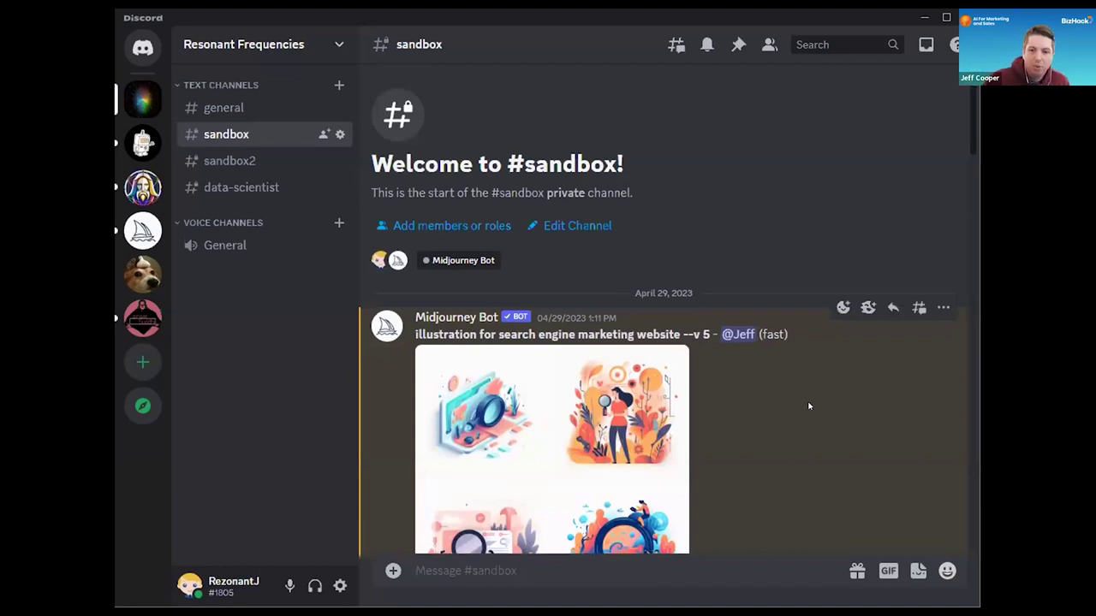
Highlight the search engine marketing website prompt and view its four-image grid enlarged, then close it
{"action": "scroll", "coordinate": [811, 409], "scroll_direction": "down", "scroll_amount": 2}
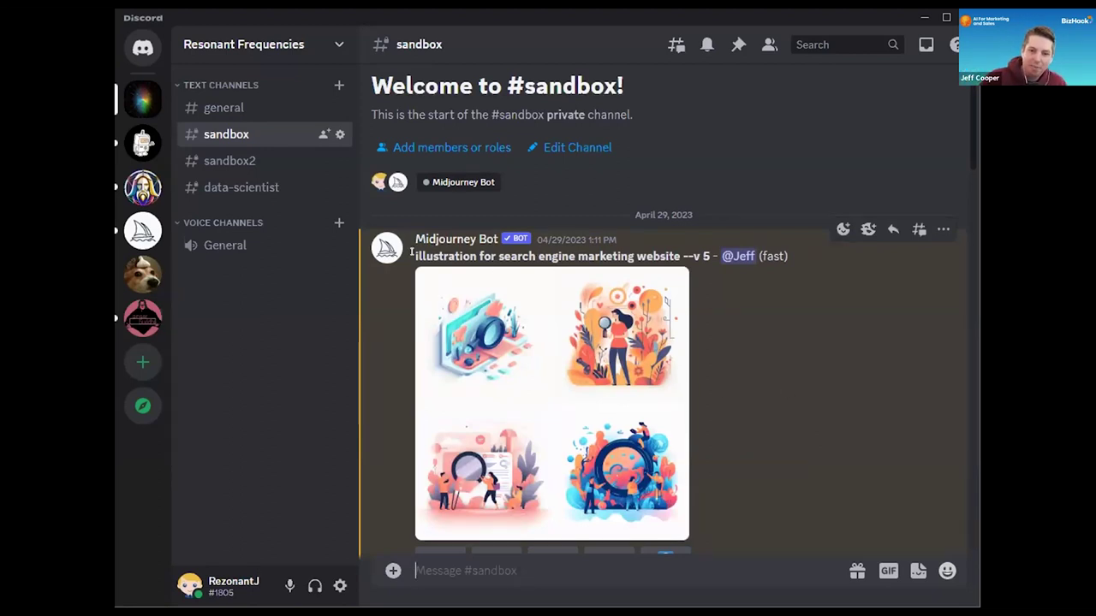
{"action": "left_click_drag", "start_coordinate": [414, 252], "coordinate": [675, 255]}
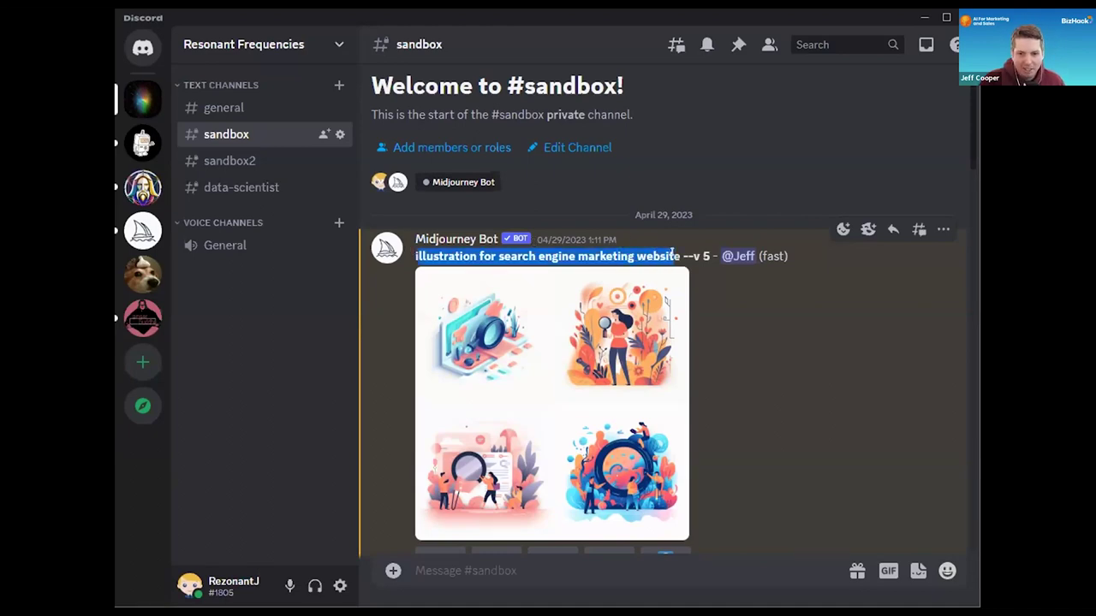
{"action": "left_click", "coordinate": [651, 282]}
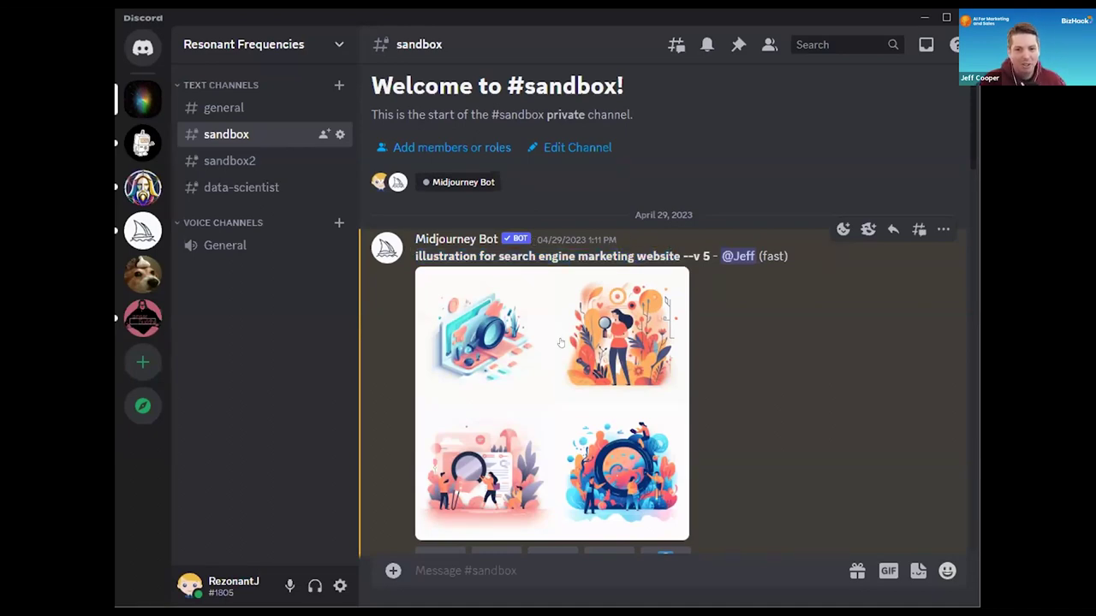
{"action": "left_click", "coordinate": [562, 343]}
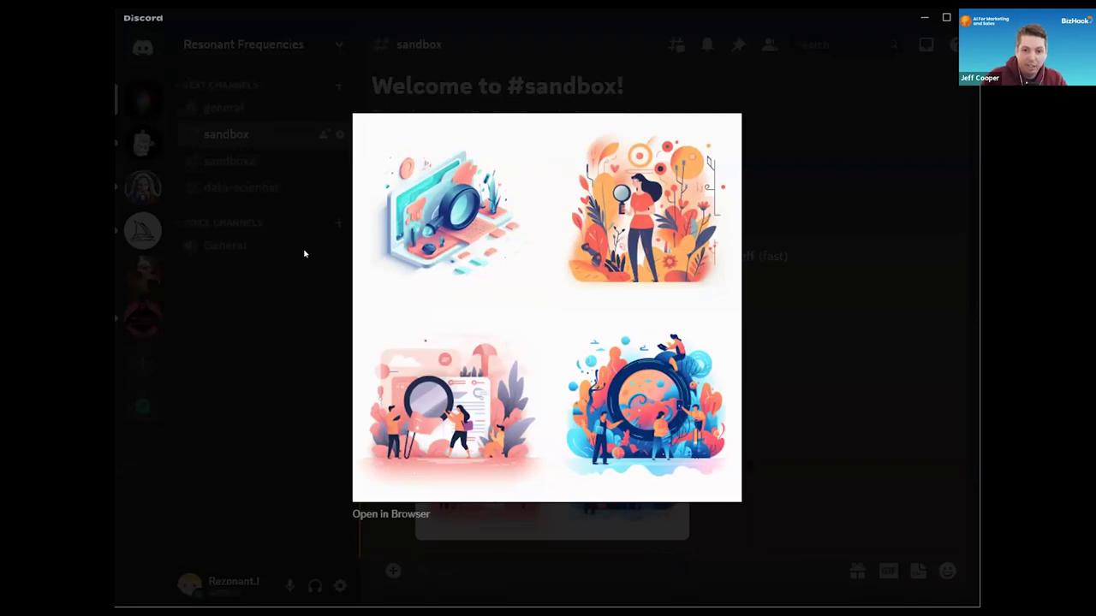
{"action": "left_click", "coordinate": [779, 263]}
Scroll down to the 16:9 tech-company marketing grid, enlarge it, then close the preview
{"action": "scroll", "coordinate": [581, 340], "scroll_direction": "down", "scroll_amount": 5}
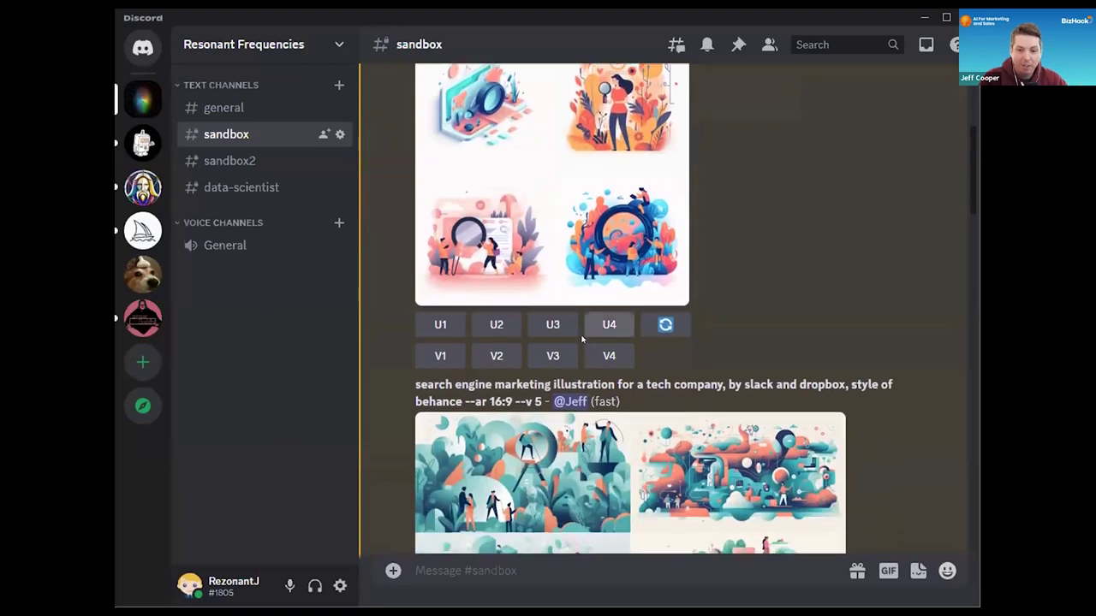
{"action": "scroll", "coordinate": [582, 339], "scroll_direction": "down", "scroll_amount": 2}
{"action": "left_click_drag", "start_coordinate": [414, 306], "coordinate": [786, 306]}
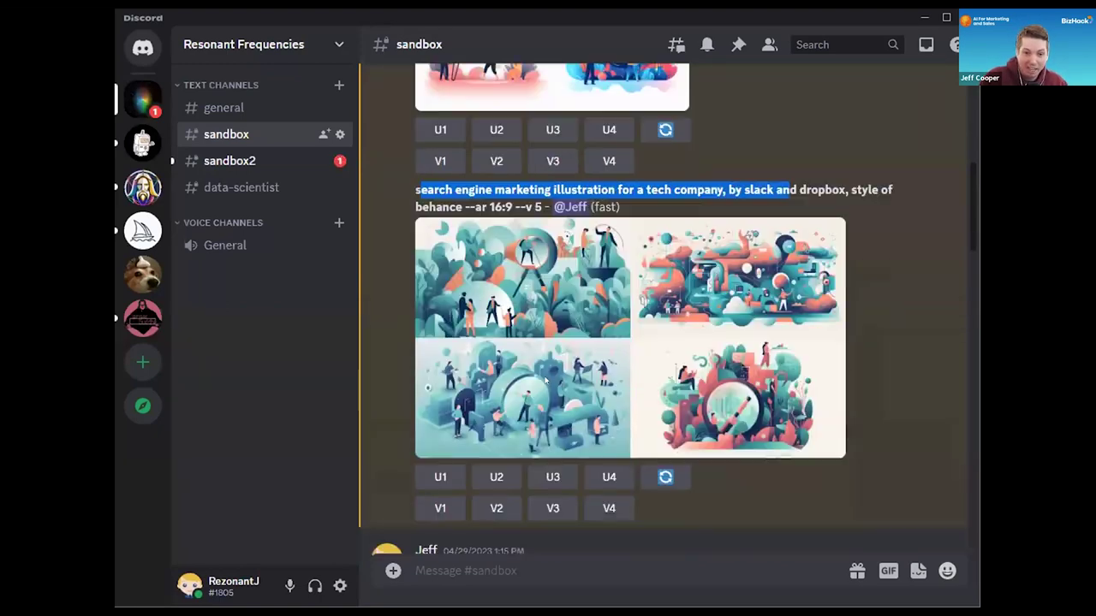
{"action": "scroll", "coordinate": [550, 403], "scroll_direction": "down", "scroll_amount": 2}
{"action": "left_click", "coordinate": [538, 282]}
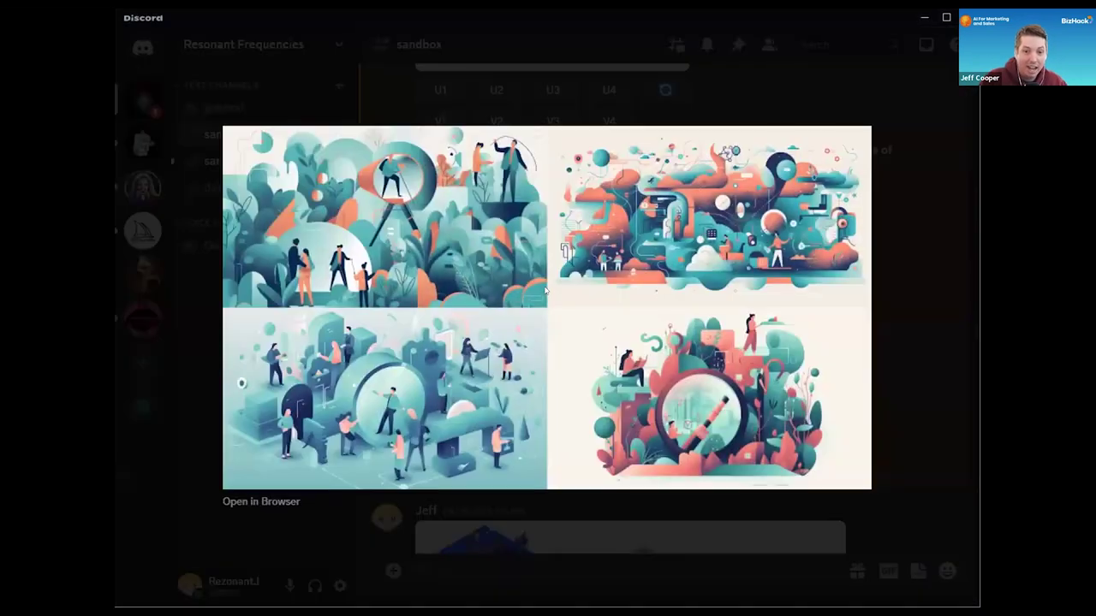
{"action": "left_click", "coordinate": [733, 92]}
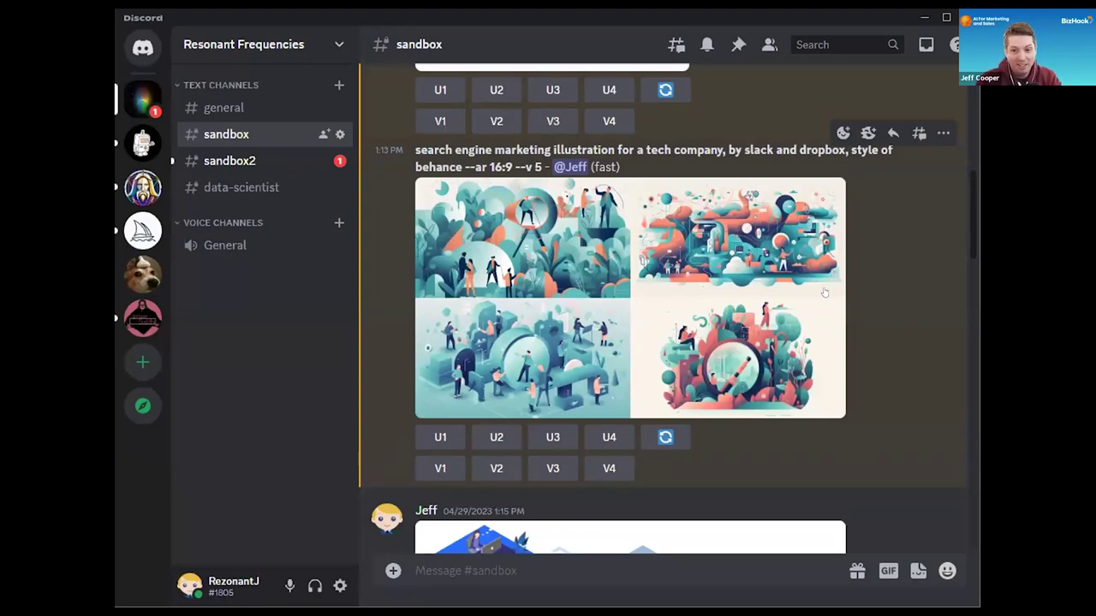
Scroll past the reference image and enlarge the 'illustration for website --v 5' grid
{"action": "scroll", "coordinate": [813, 295], "scroll_direction": "down", "scroll_amount": 3}
{"action": "scroll", "coordinate": [796, 305], "scroll_direction": "down", "scroll_amount": 1}
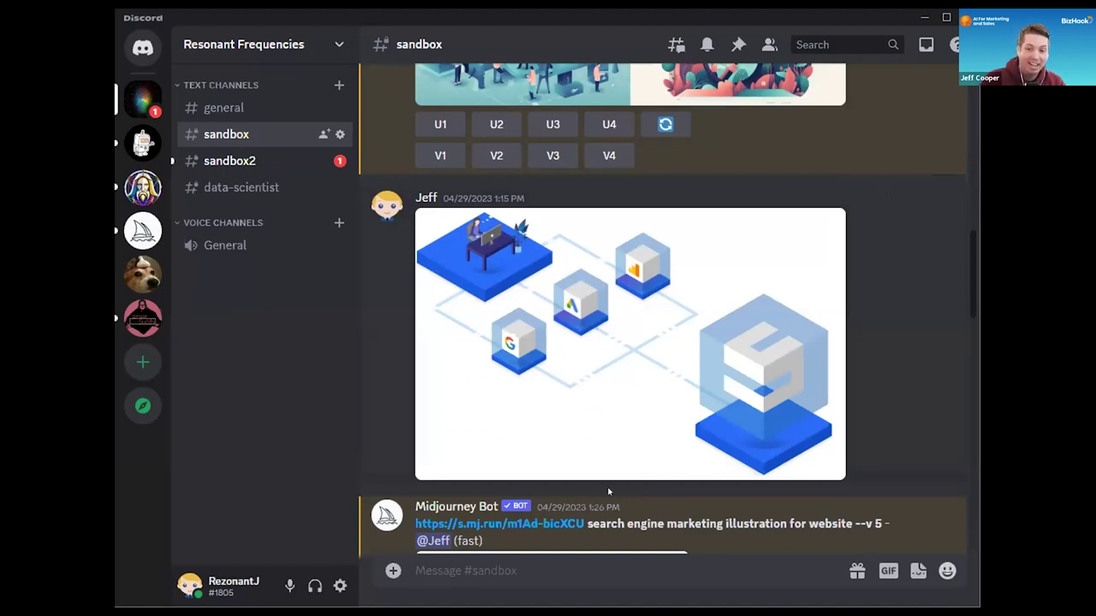
{"action": "scroll", "coordinate": [753, 441], "scroll_direction": "down", "scroll_amount": 3}
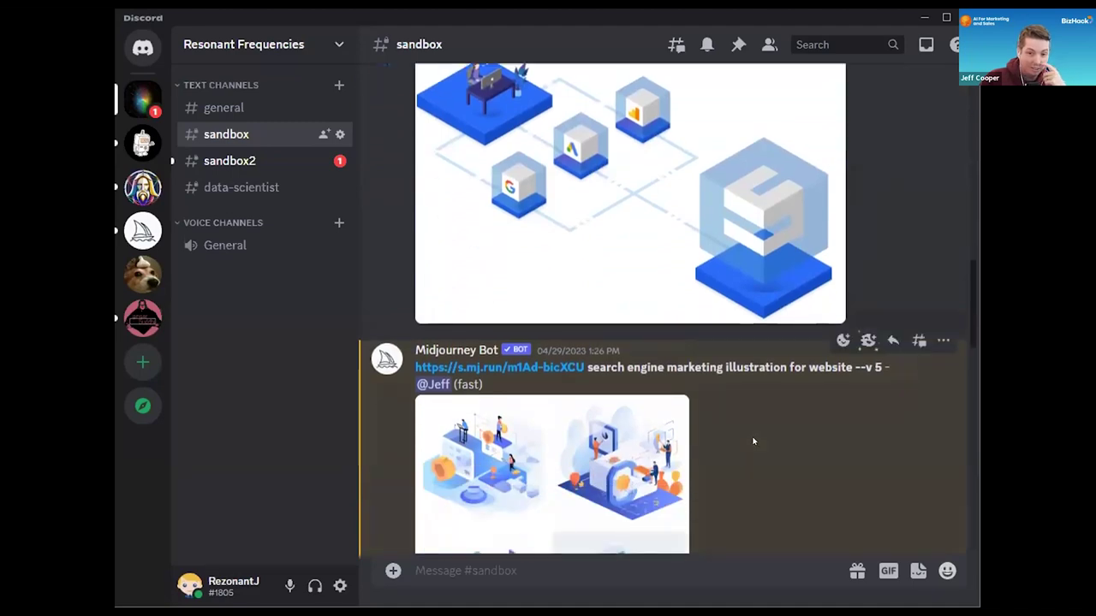
{"action": "scroll", "coordinate": [753, 441], "scroll_direction": "down", "scroll_amount": 3}
{"action": "left_click", "coordinate": [545, 366]}
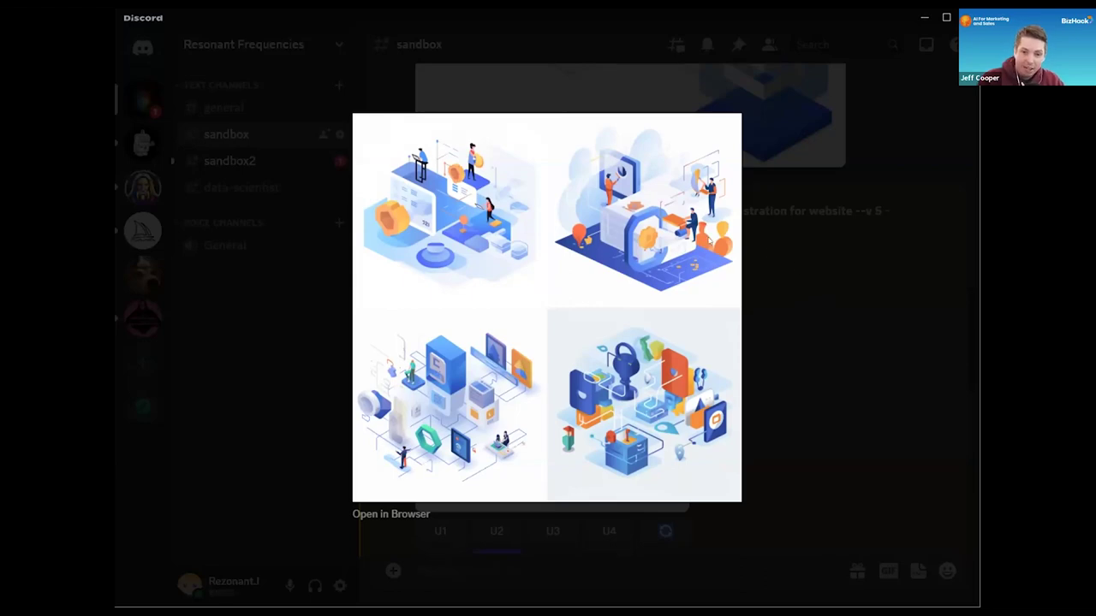
Close the preview and enlarge the 'Variations by' grid of the second website illustration
{"action": "left_click", "coordinate": [805, 277]}
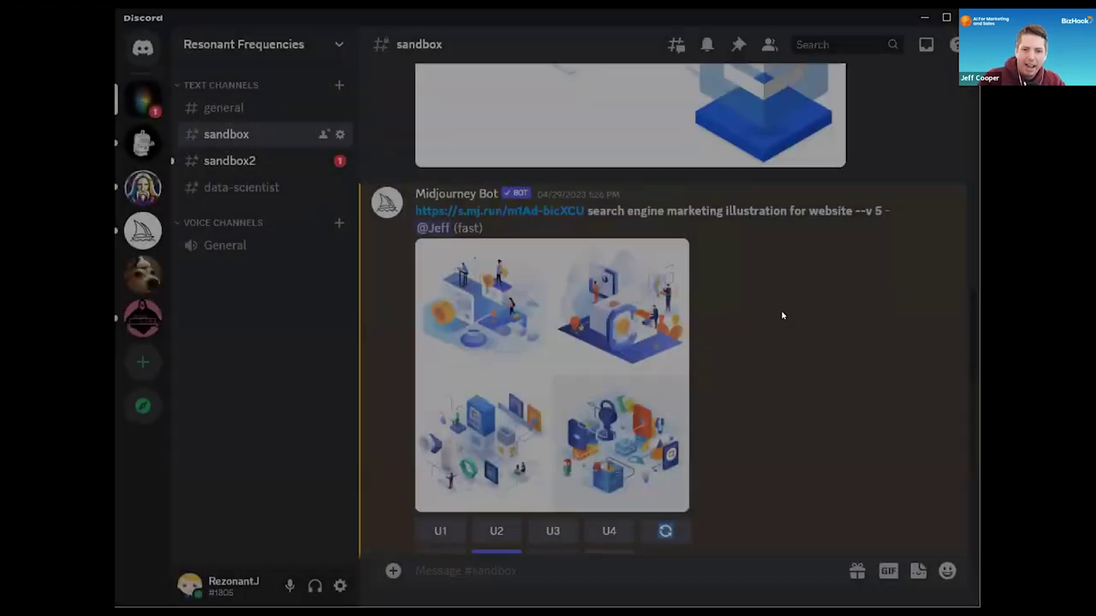
{"action": "scroll", "coordinate": [783, 313], "scroll_direction": "down", "scroll_amount": 3}
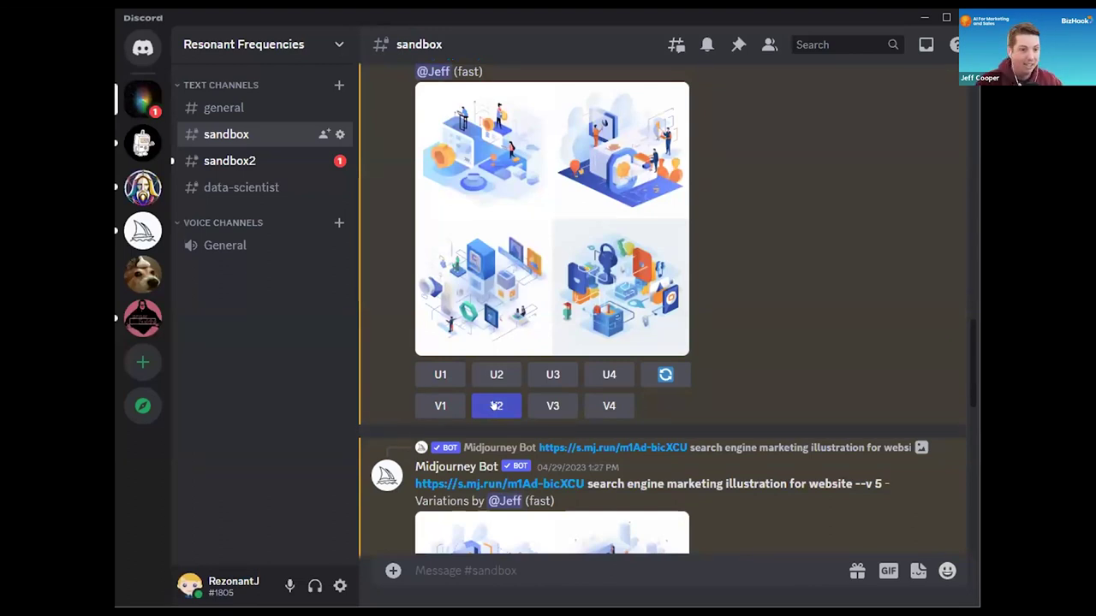
{"action": "scroll", "coordinate": [554, 393], "scroll_direction": "down", "scroll_amount": 3}
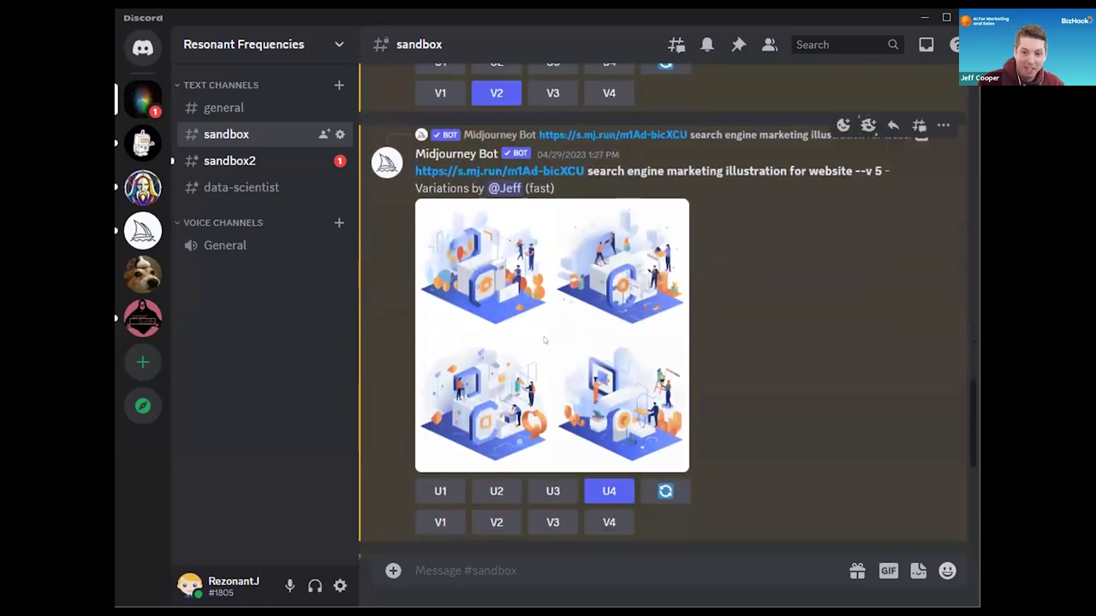
{"action": "left_click", "coordinate": [544, 336]}
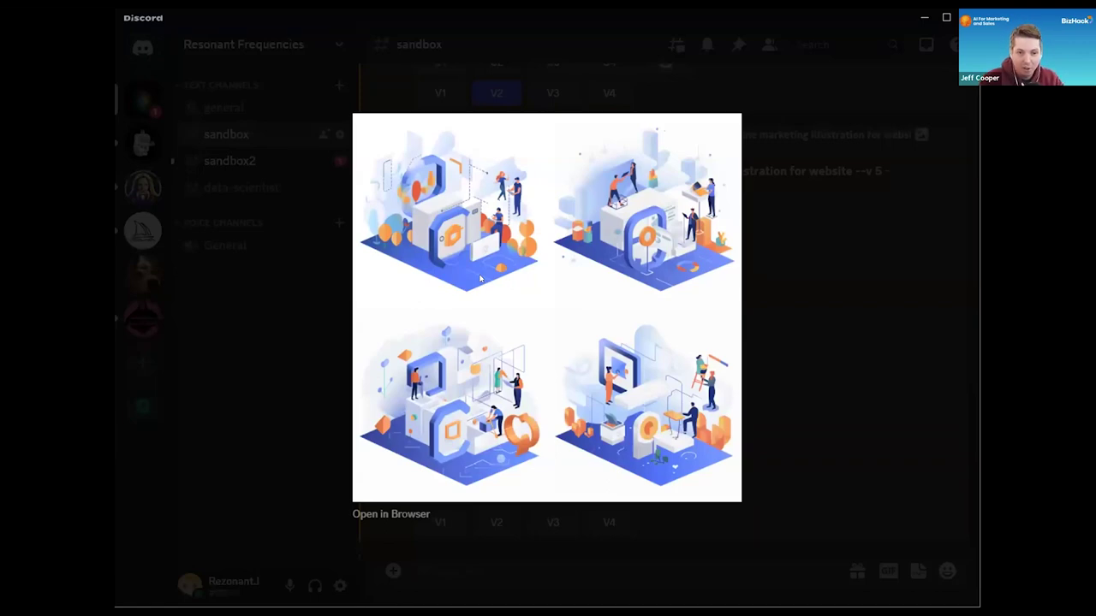
Enlarge the upscaled Image #4 website illustration, then close the preview
{"action": "left_click", "coordinate": [765, 313]}
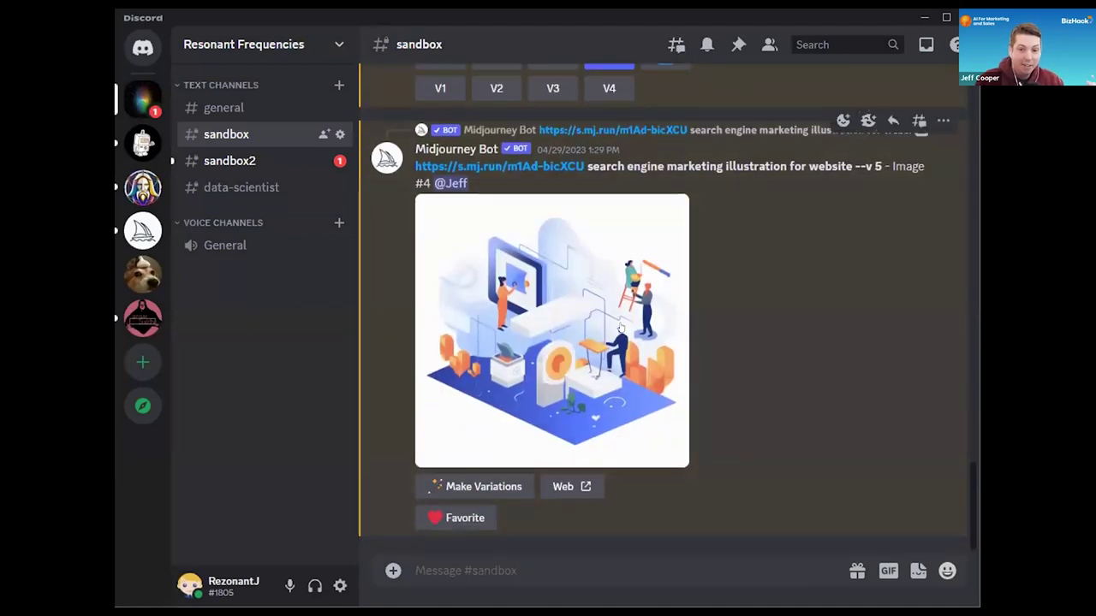
{"action": "left_click", "coordinate": [546, 350]}
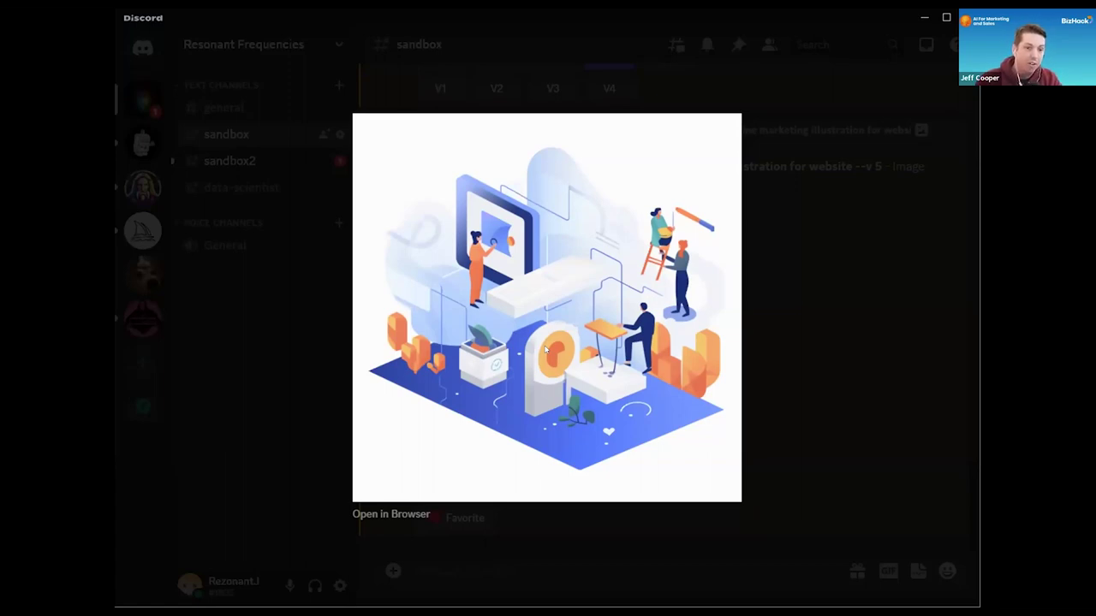
{"action": "left_click", "coordinate": [809, 367]}
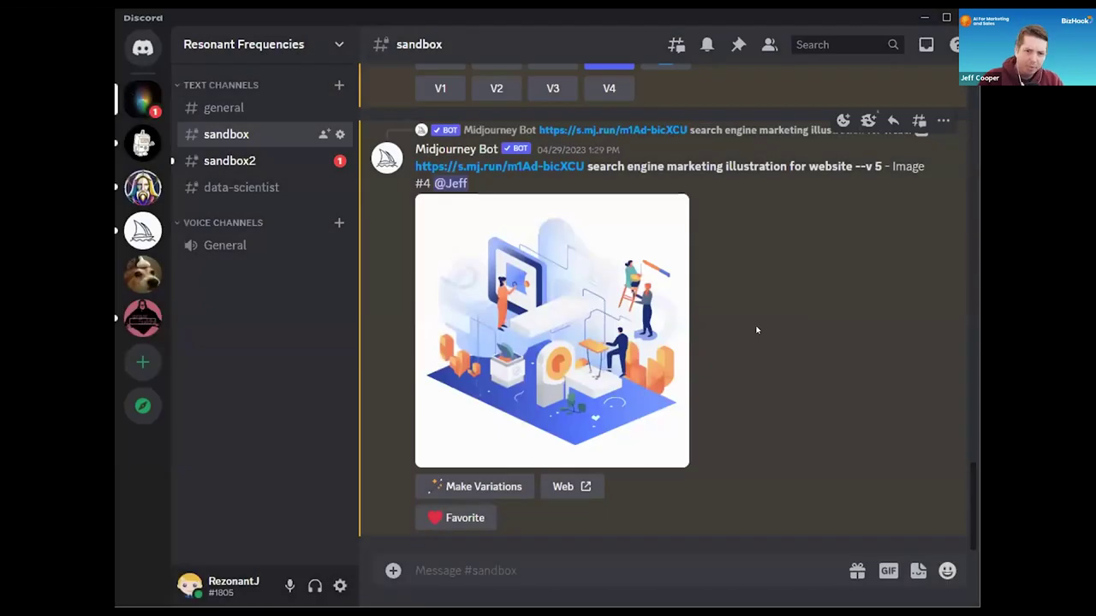
Scroll up to the start of #sandbox, then return to #sandbox2
{"action": "scroll", "coordinate": [756, 330], "scroll_direction": "up", "scroll_amount": 10}
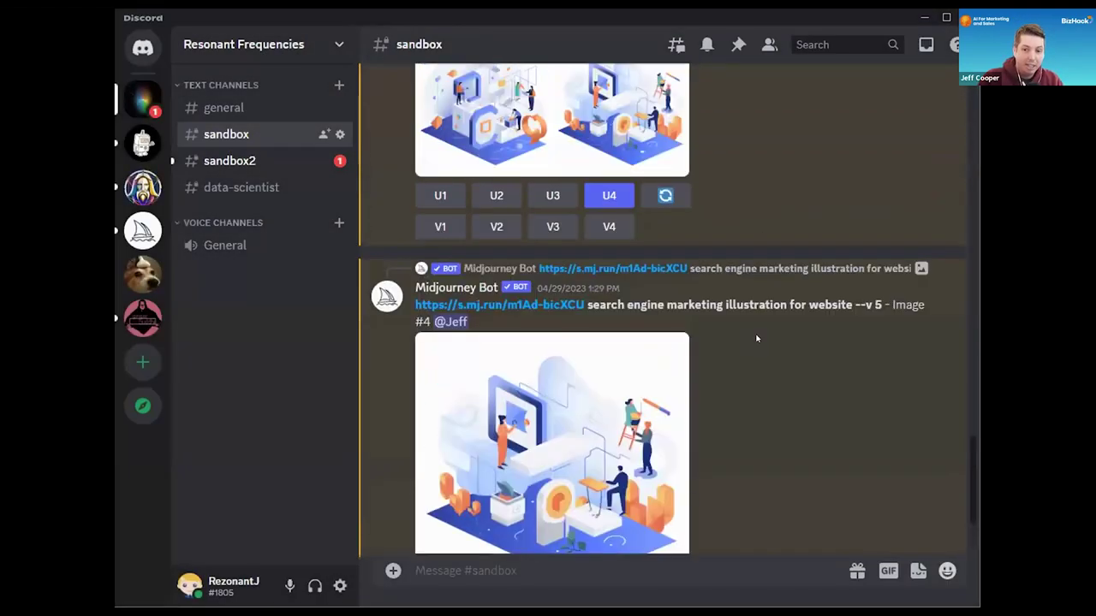
{"action": "scroll", "coordinate": [743, 202], "scroll_direction": "up", "scroll_amount": 15}
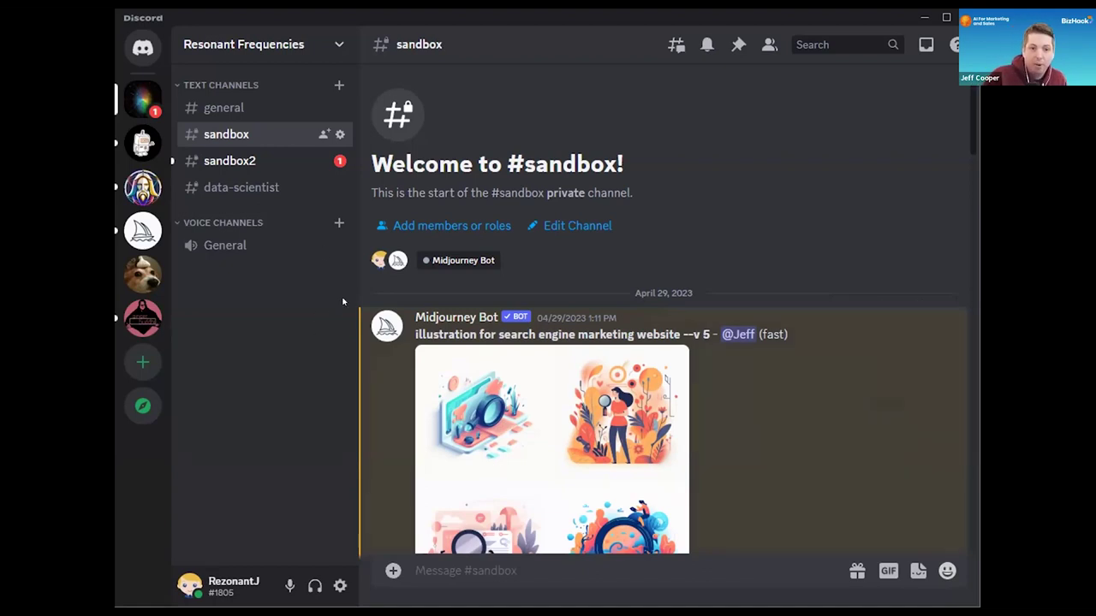
{"action": "left_click", "coordinate": [230, 161]}
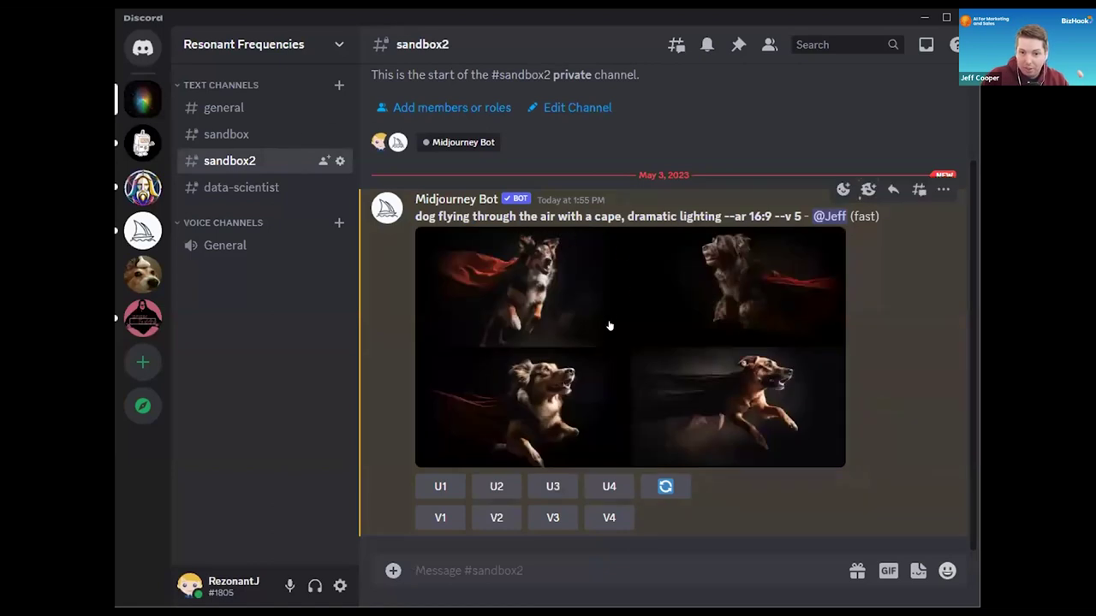
Enlarge the finished four-image caped dog grid, then close the preview
{"action": "left_click", "coordinate": [608, 341]}
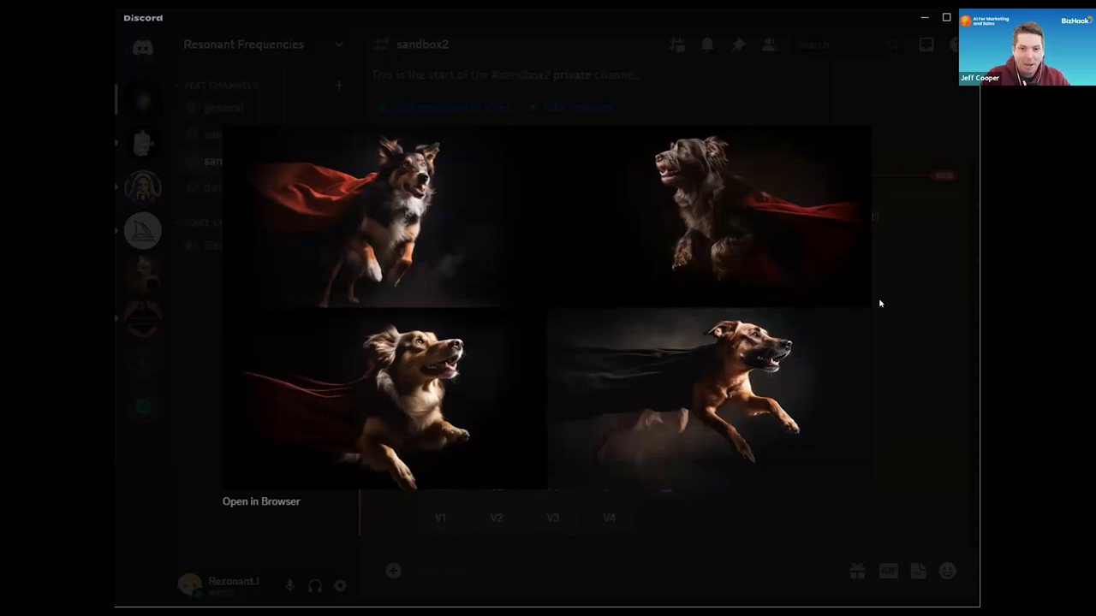
{"action": "left_click", "coordinate": [807, 112]}
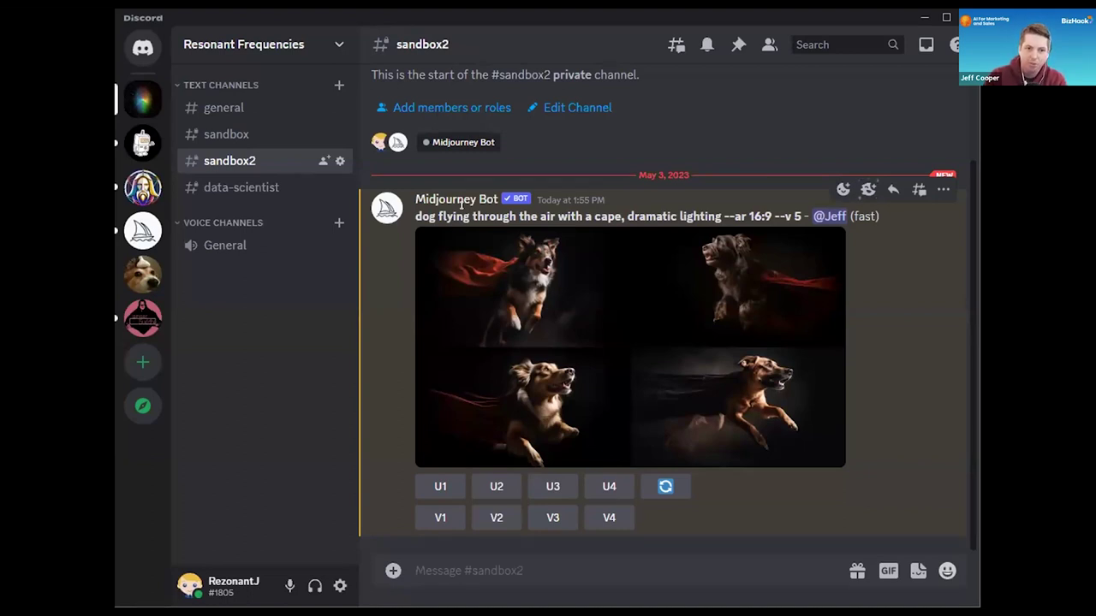
{"action": "left_click", "coordinate": [220, 190]}
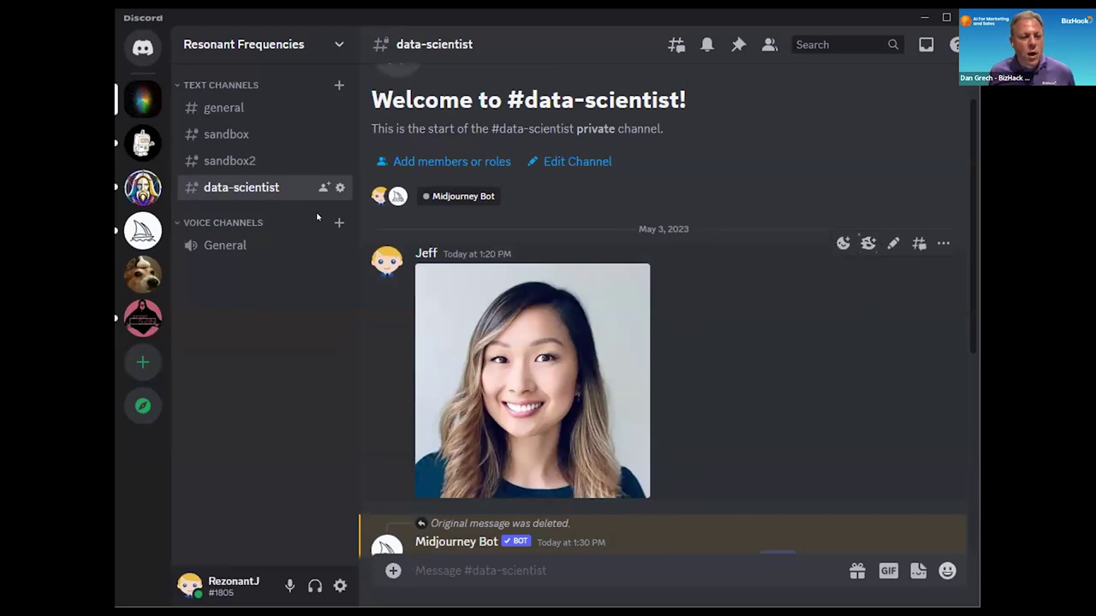
{"action": "left_click", "coordinate": [229, 161]}
{"action": "left_click", "coordinate": [642, 351]}
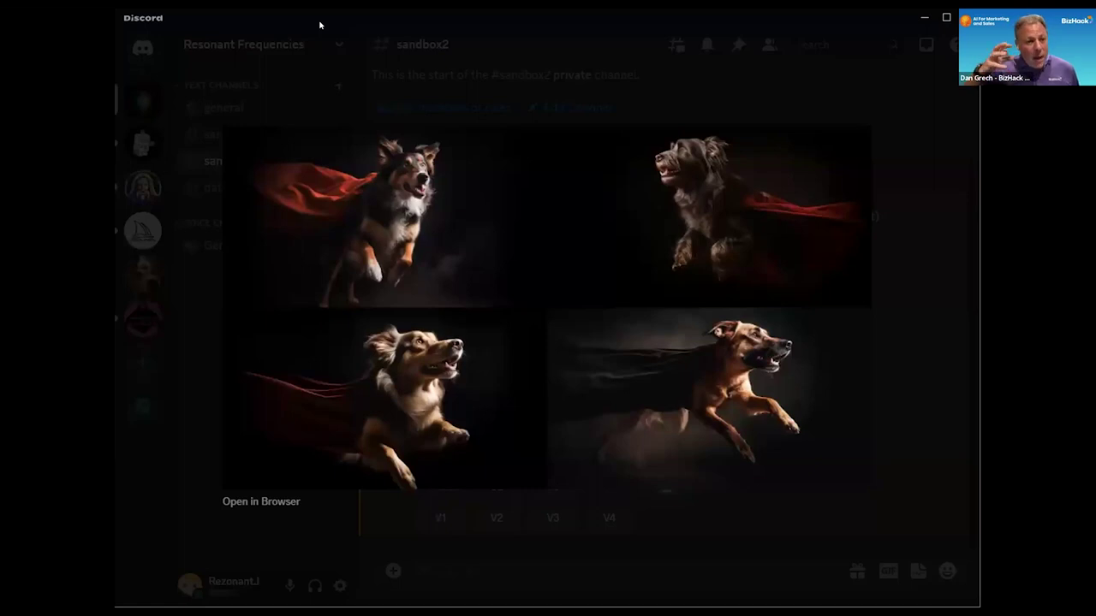
{"action": "left_click", "coordinate": [594, 103]}
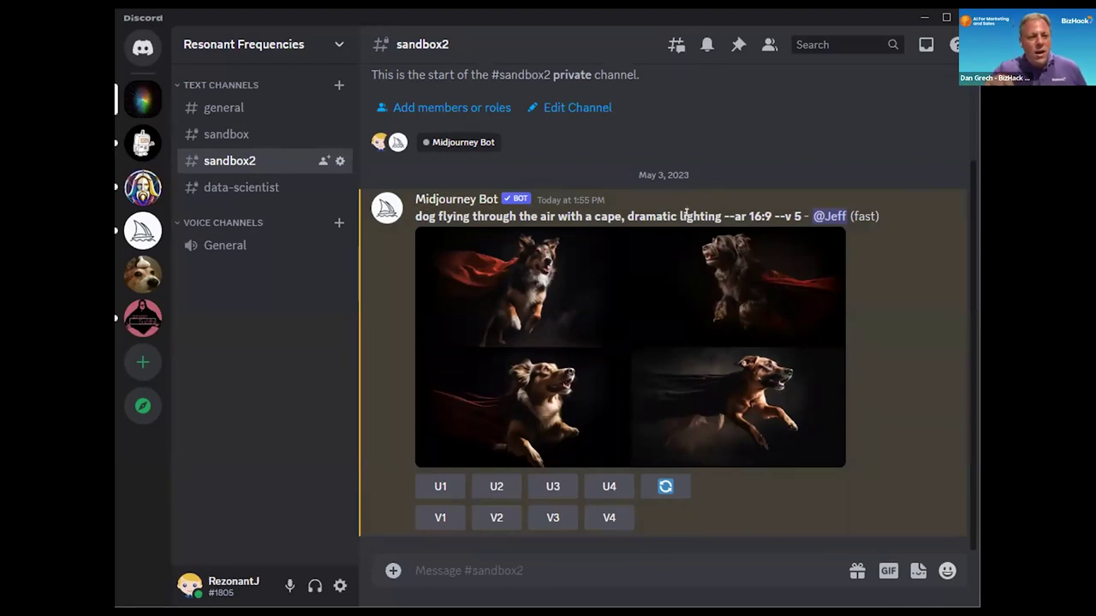
Open #data-scientist and scroll to Midjourney's upscaled 'data scientist --v 5' portrait
{"action": "left_click", "coordinate": [257, 187]}
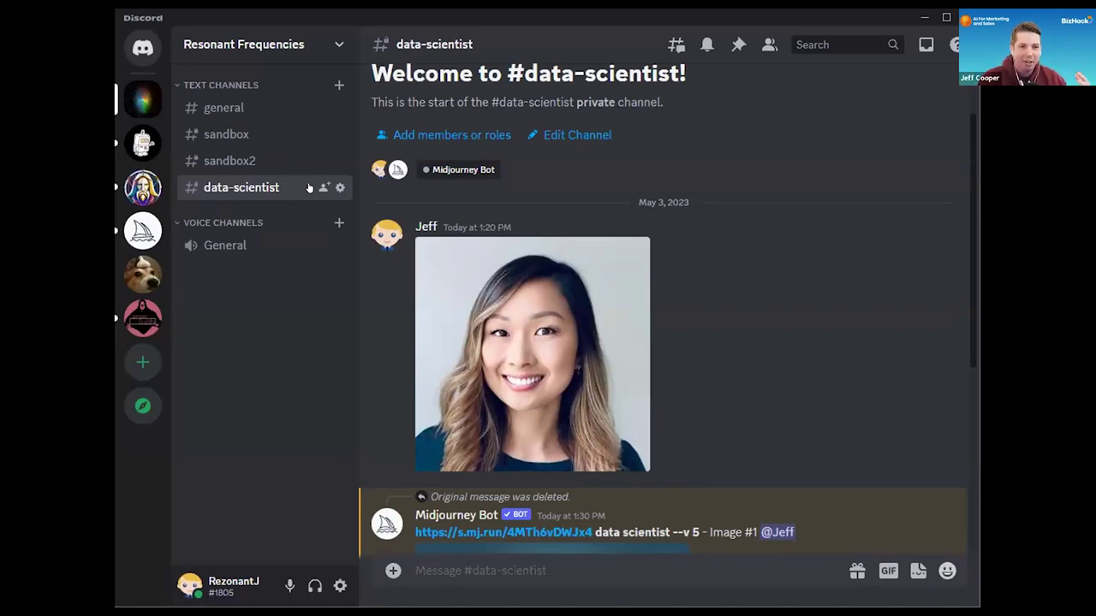
{"action": "scroll", "coordinate": [728, 337], "scroll_direction": "down", "scroll_amount": 4}
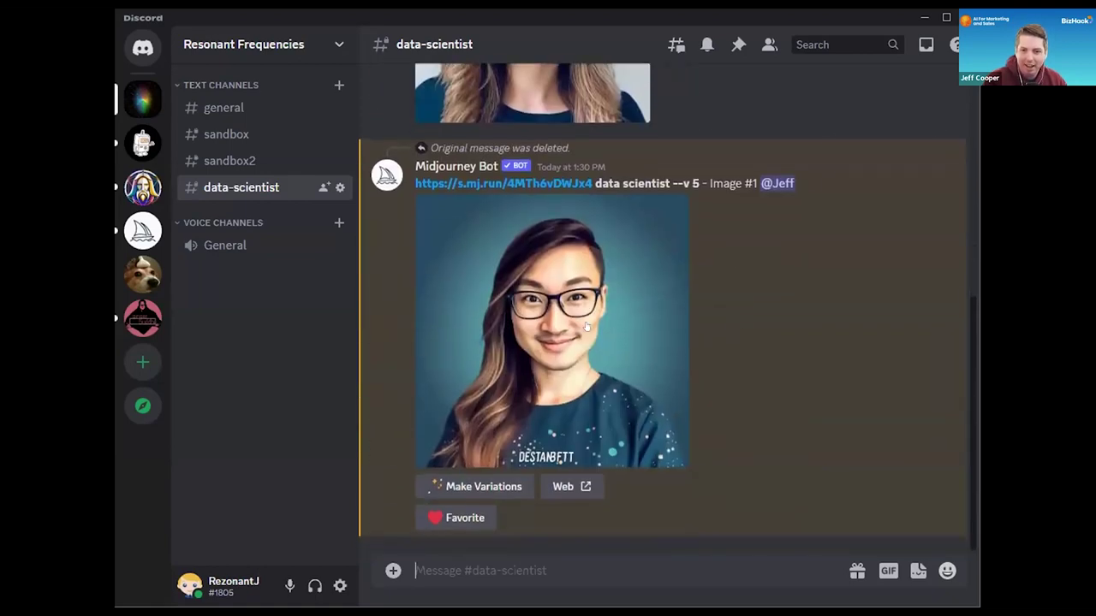